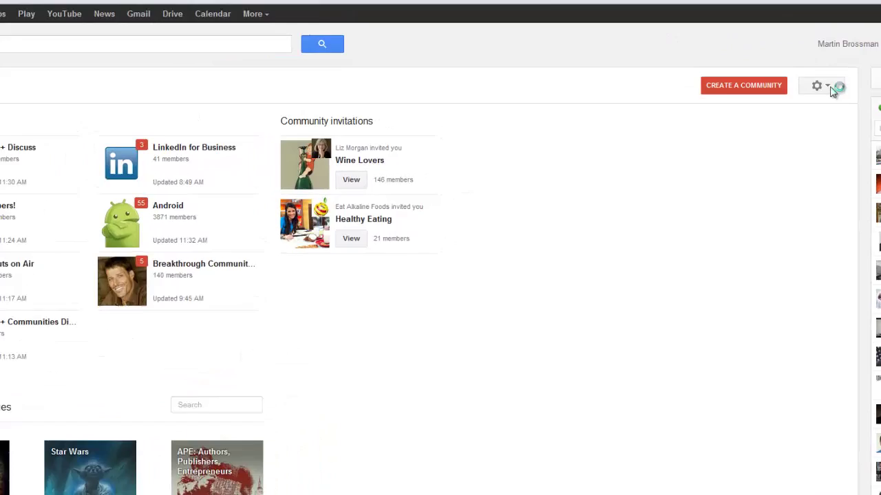
# Step: Open the Getting Started with Google+ Communities article from the Communities topics in the help center
pyautogui.click(838, 73)
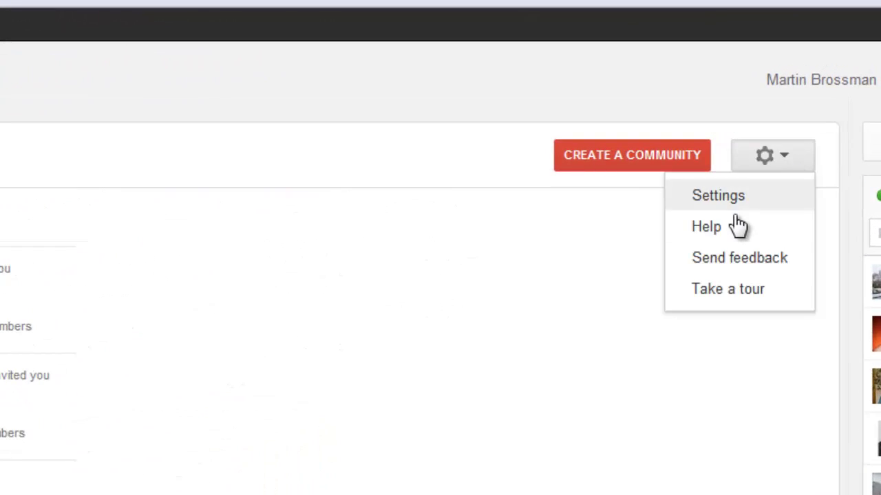
pyautogui.click(728, 231)
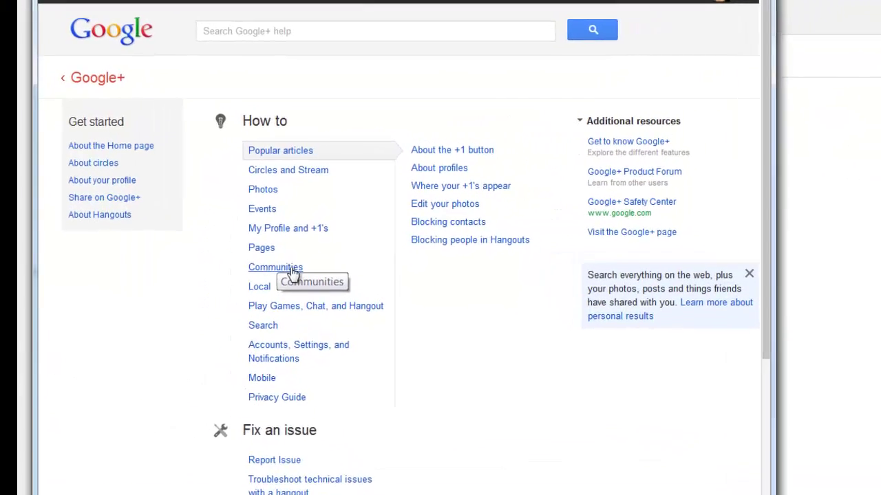
pyautogui.click(210, 225)
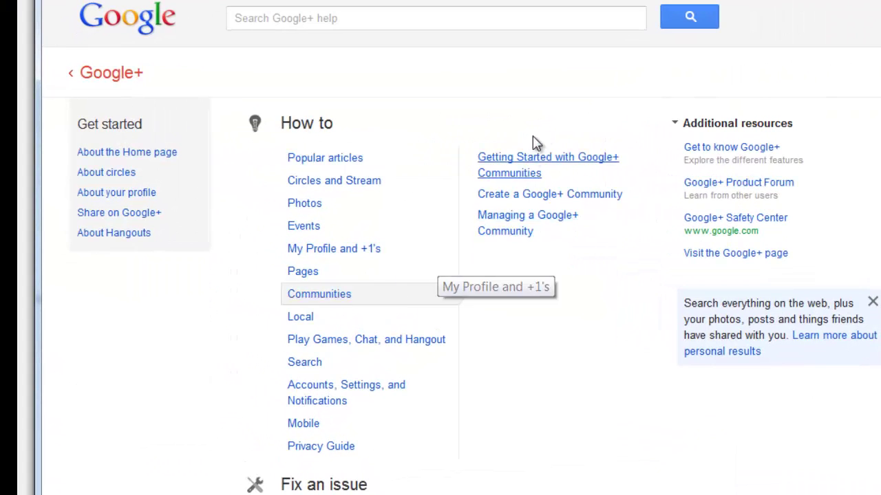
pyautogui.click(527, 166)
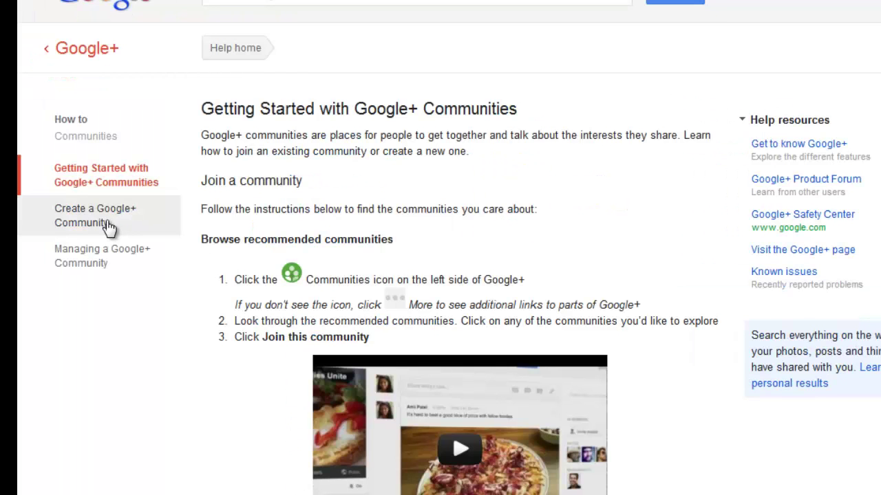
# Step: Review the four community types in the Create a Google+ Community article, and open the article on managing a community
pyautogui.click(107, 224)
pyautogui.scroll(-3, 721, 331)
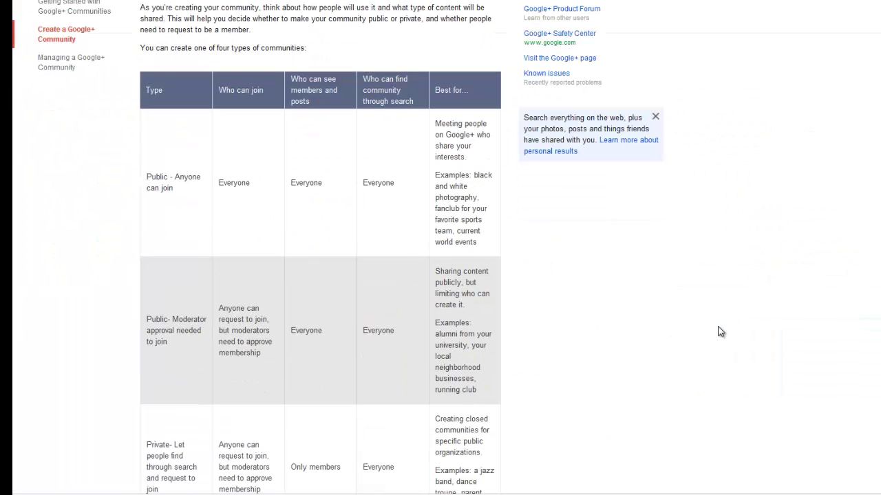
pyautogui.scroll(-2, 720, 331)
pyautogui.scroll(-2, 716, 333)
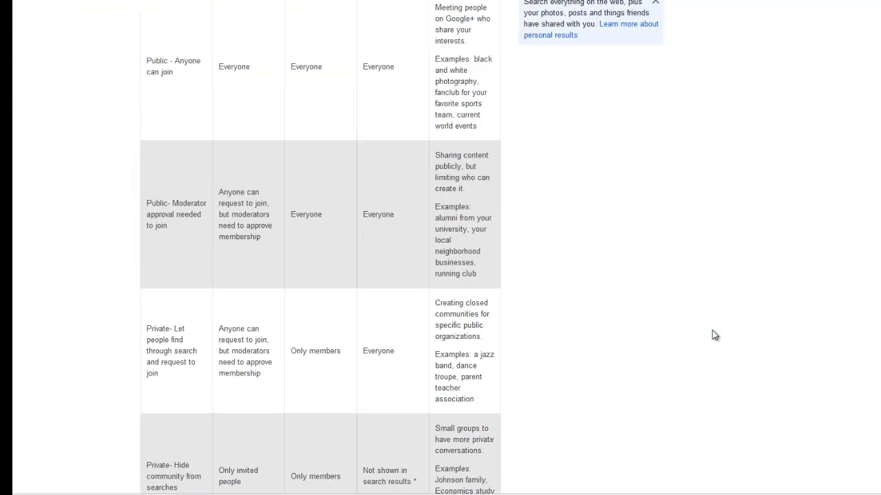
pyautogui.scroll(-3, 711, 336)
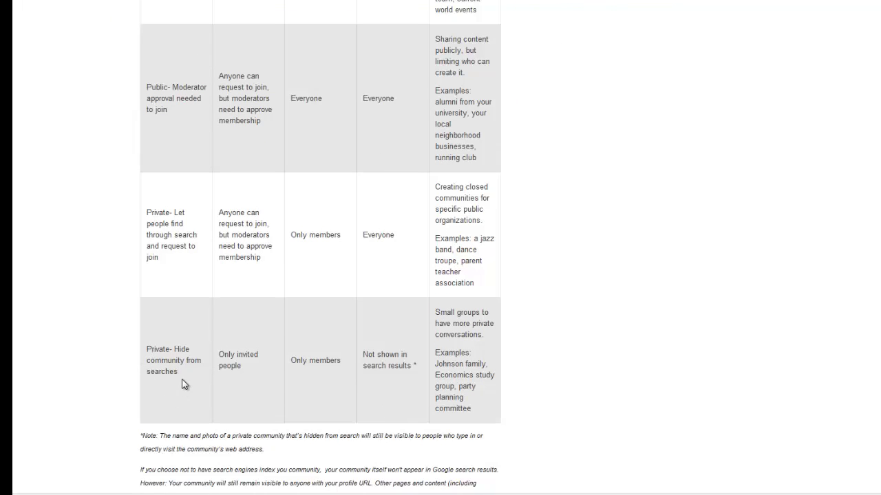
pyautogui.scroll(6, 123, 276)
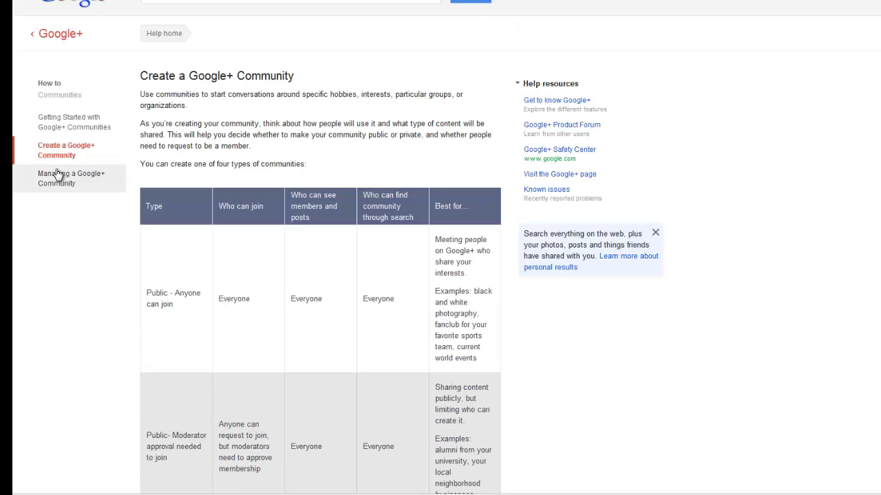
pyautogui.click(58, 174)
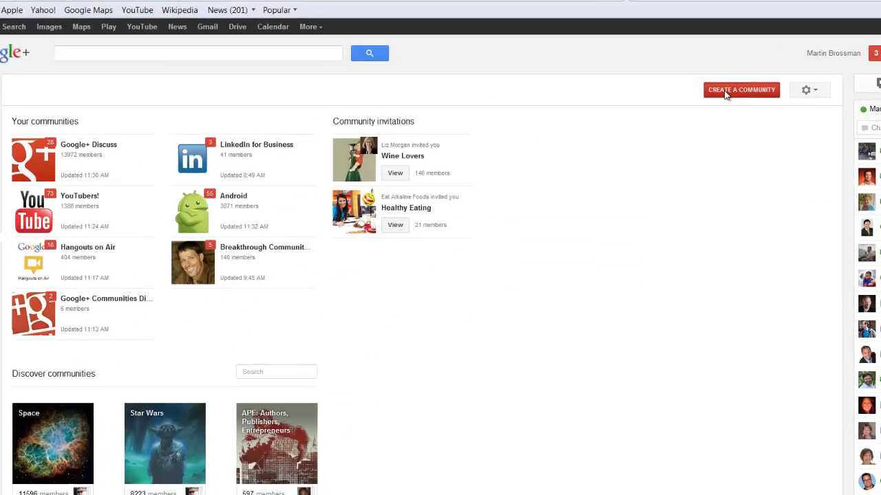
# Step: Create a private community named "Content for Distribution for MB" that is hidden from searches
pyautogui.click(725, 94)
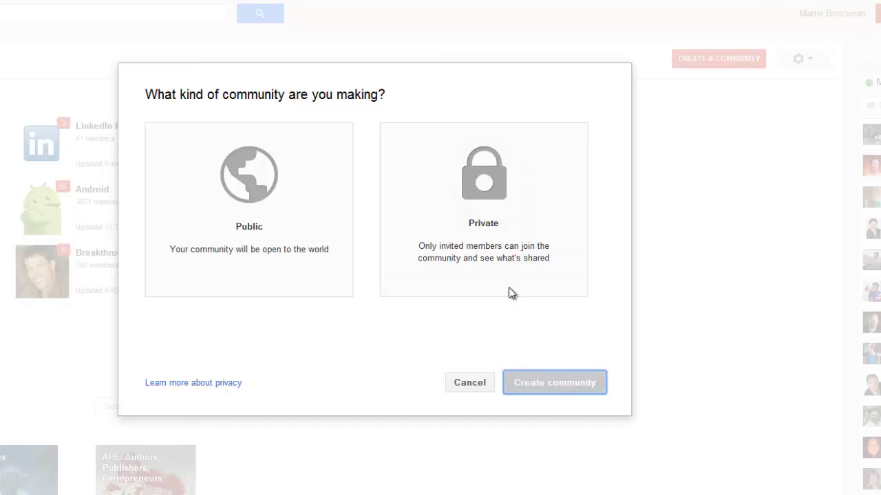
pyautogui.click(415, 269)
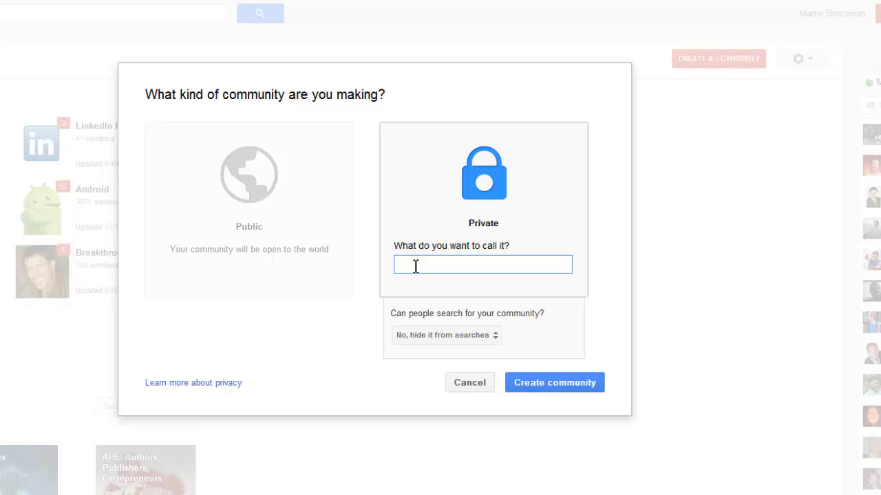
pyautogui.write('Content for Distribution for MB')
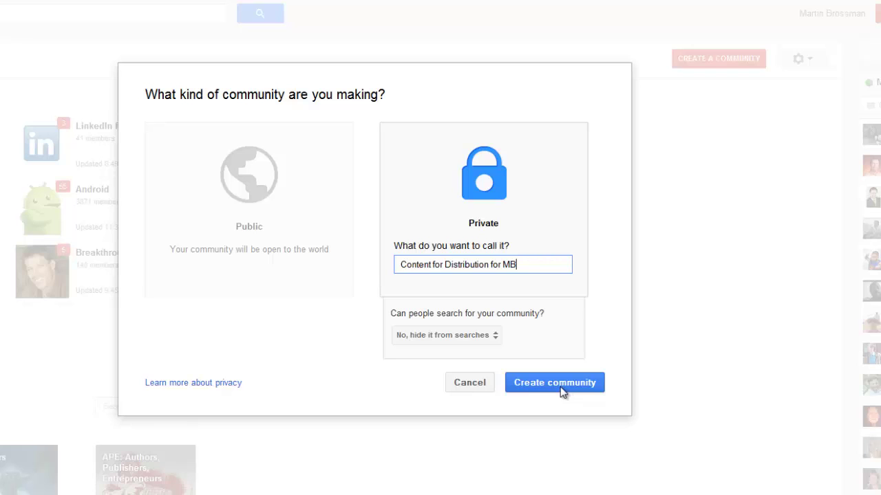
pyautogui.click(498, 338)
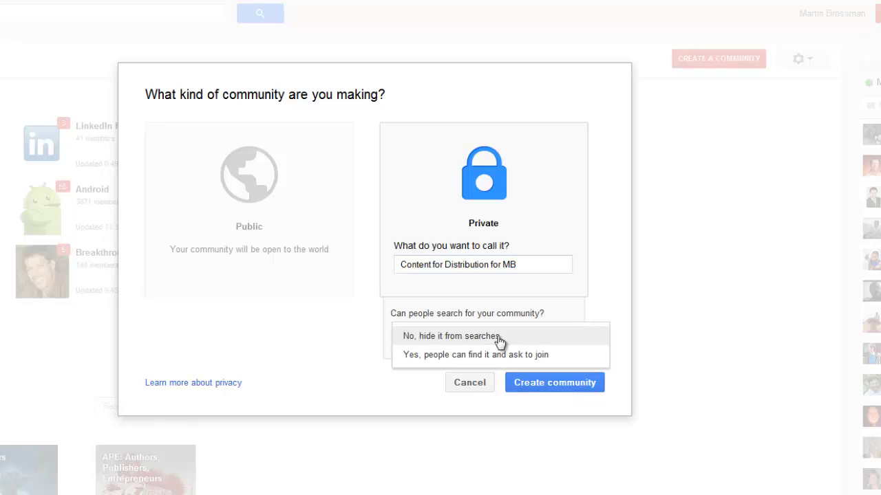
pyautogui.click(499, 338)
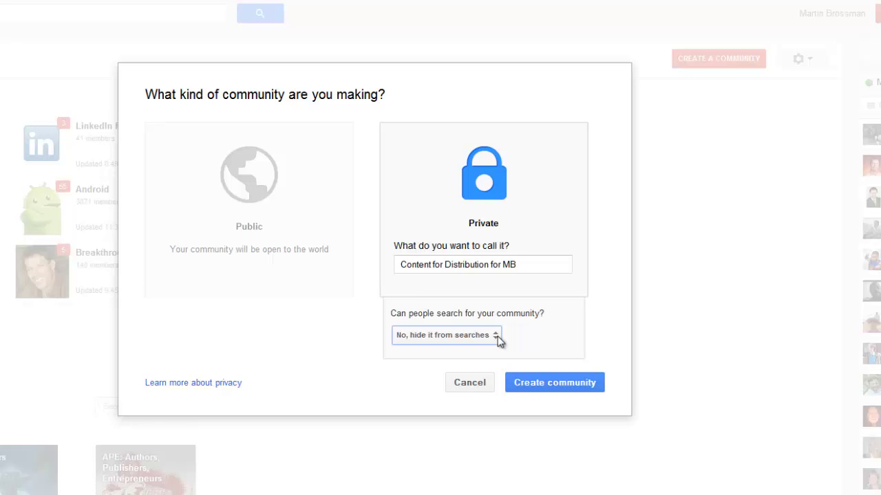
pyautogui.click(555, 389)
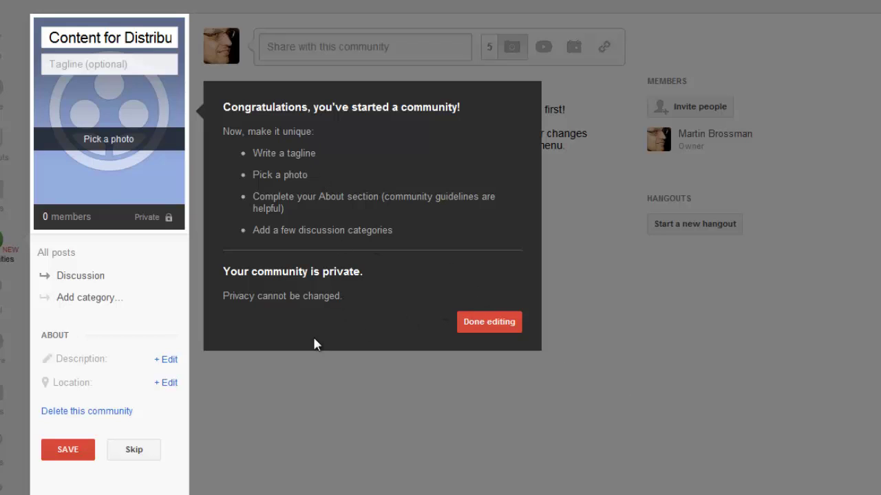
# Step: Finish editing the community and send an invitation with the comment "This is the new group I set up for me to add distribution content."
pyautogui.click(509, 325)
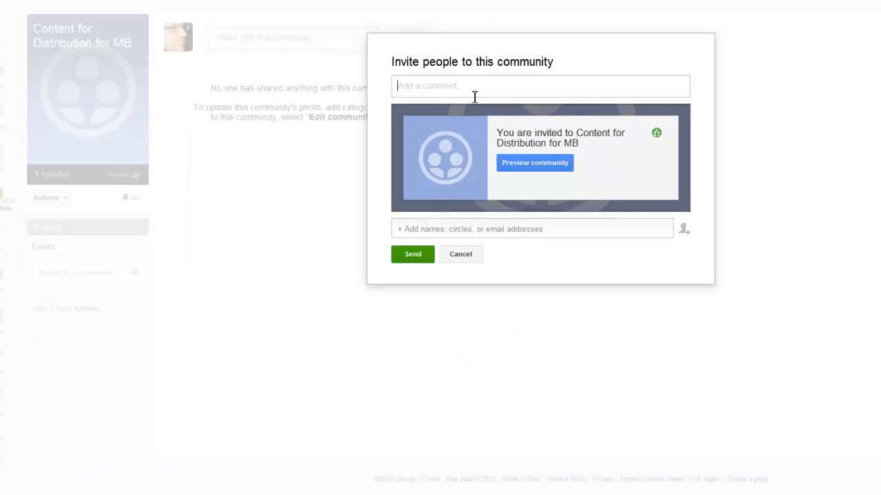
pyautogui.write('This is the new group I set up for me to add distribution content.')
pyautogui.click(431, 224)
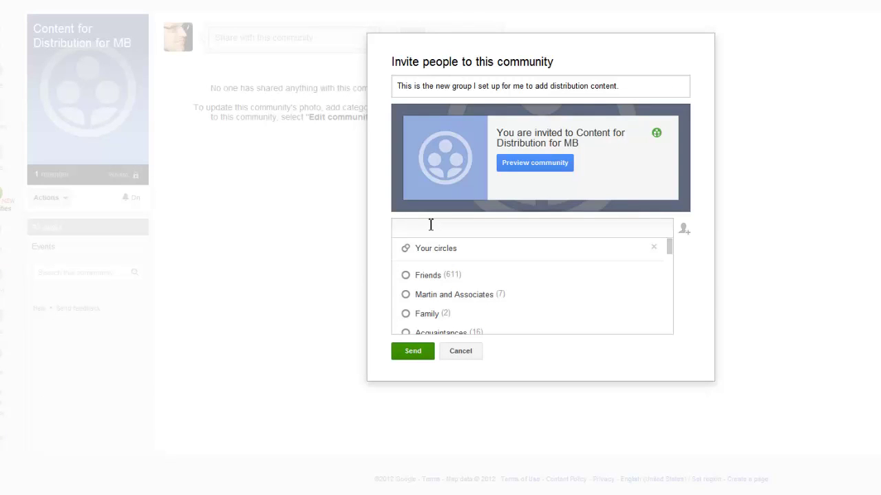
pyautogui.write('g')
pyautogui.click(413, 352)
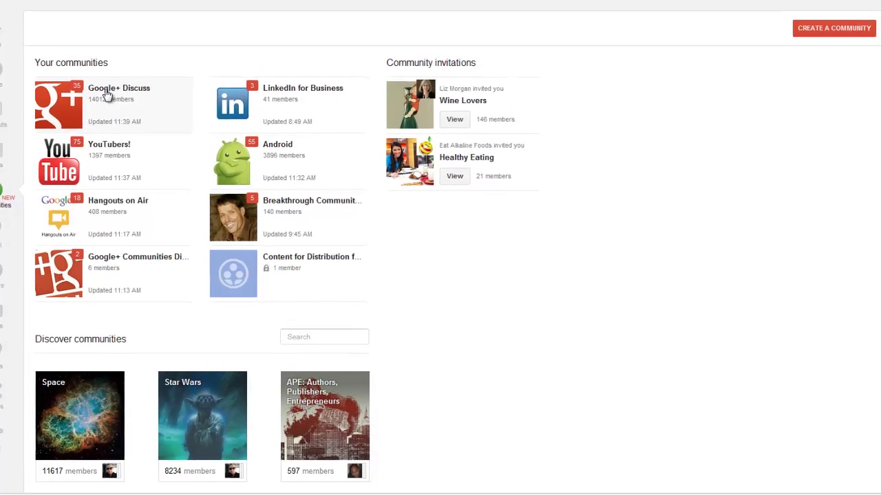
# Step: Open the Help and Education category of the Google+ Discuss community and find the post about Google Groups
pyautogui.click(102, 88)
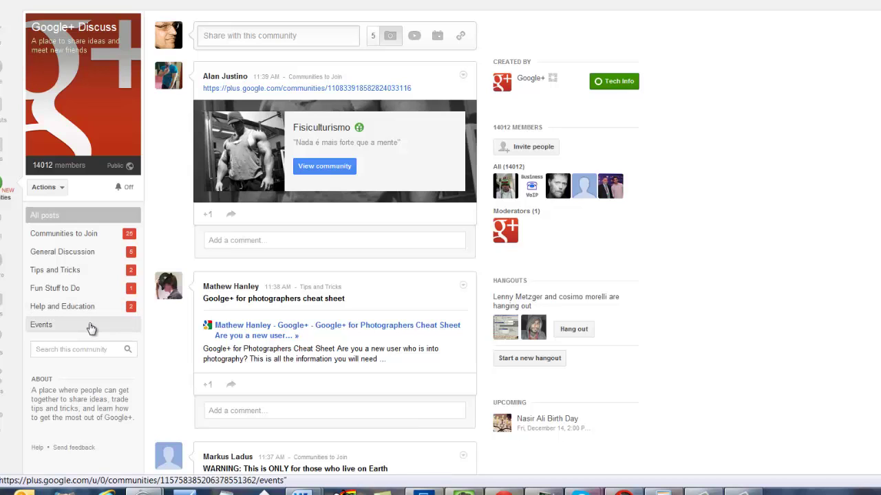
pyautogui.click(62, 306)
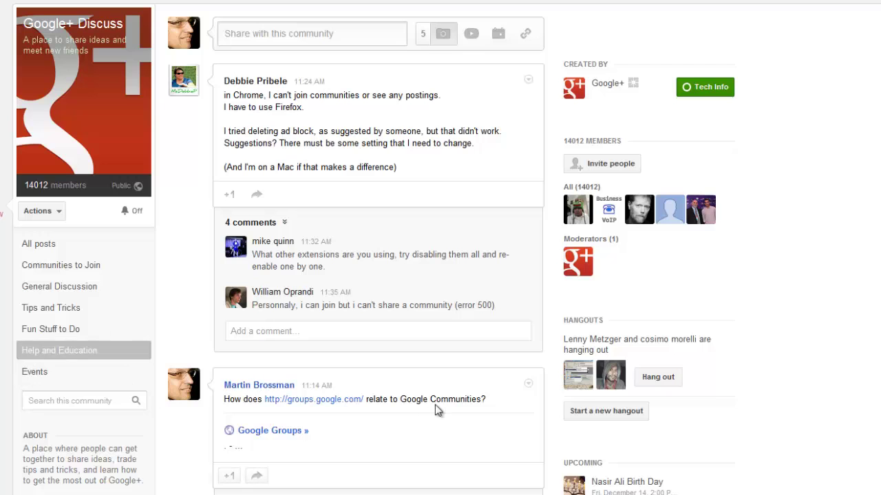
pyautogui.scroll(-3, 434, 410)
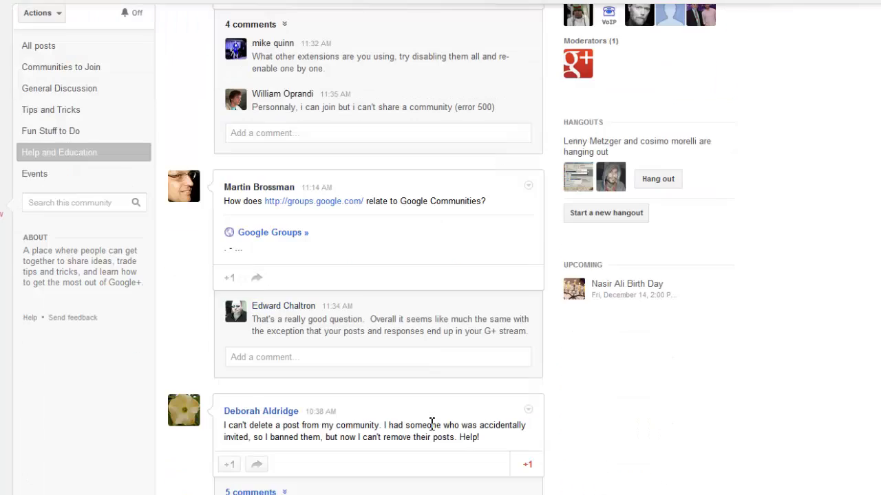
# Step: Comment on the Google Groups post, thanking the tagged commenter "for the quick response. Look forward to what others have to say."
pyautogui.click(309, 362)
pyautogui.write('Thanks')
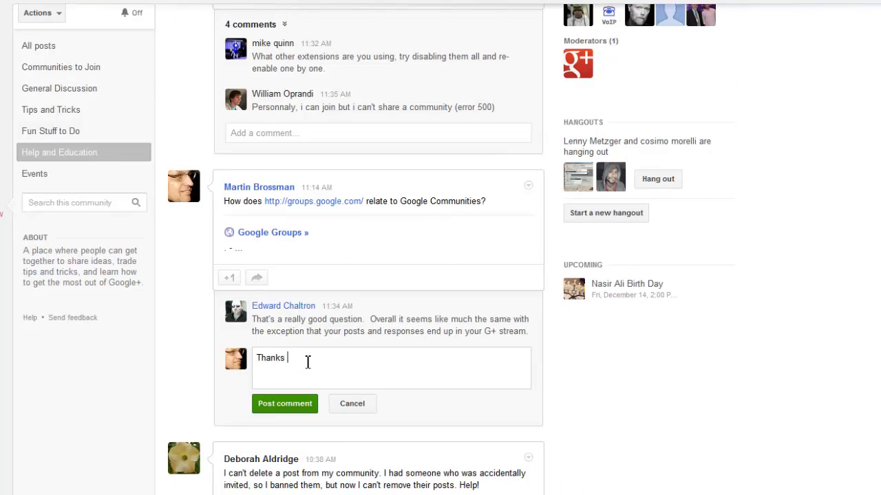
pyautogui.write(' +')
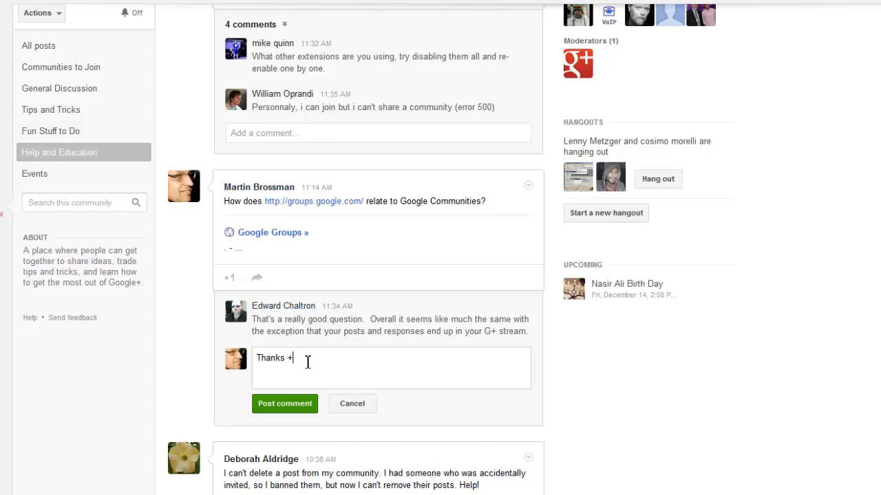
pyautogui.write('Ed')
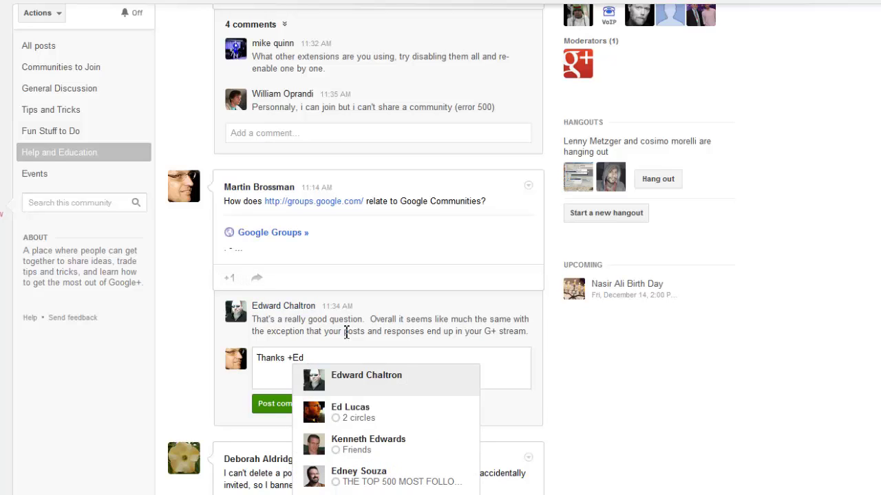
pyautogui.click(374, 382)
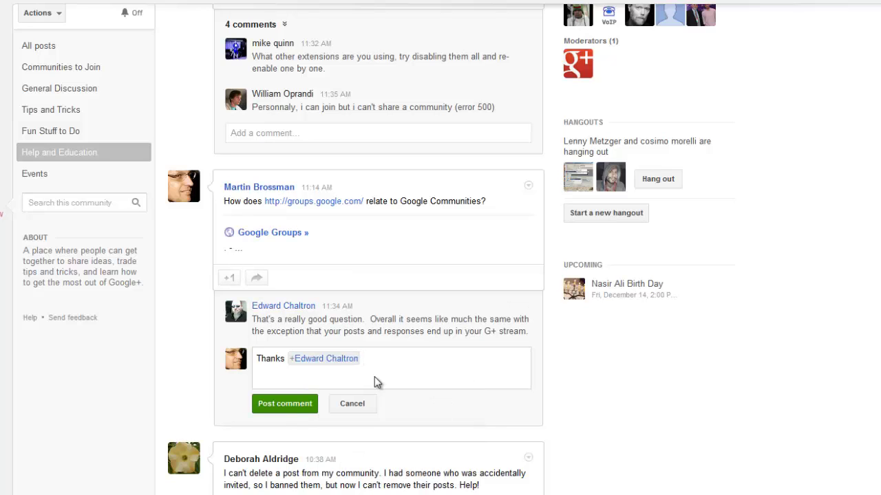
pyautogui.write('for the quick response. Look forward to what others have to say.')
pyautogui.click(283, 404)
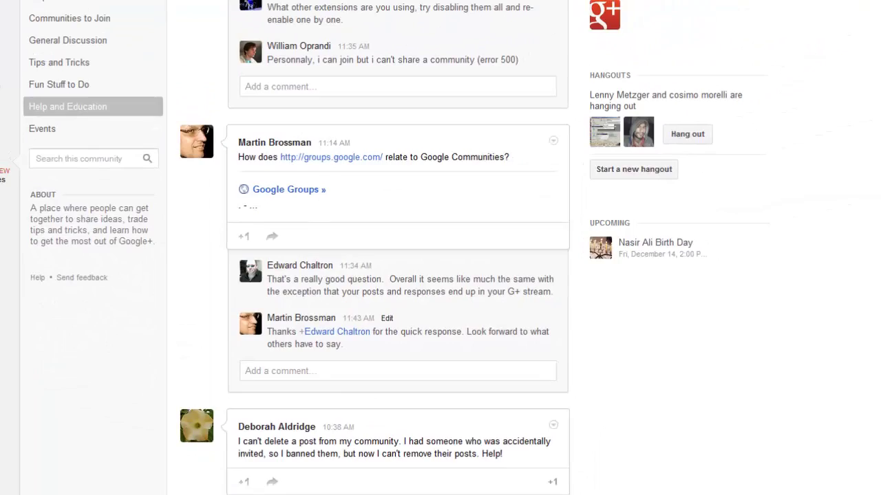
# Step: Return to the Communities overview and bring up the list of joined communities
pyautogui.click(28, 201)
pyautogui.moveTo(11, 221)
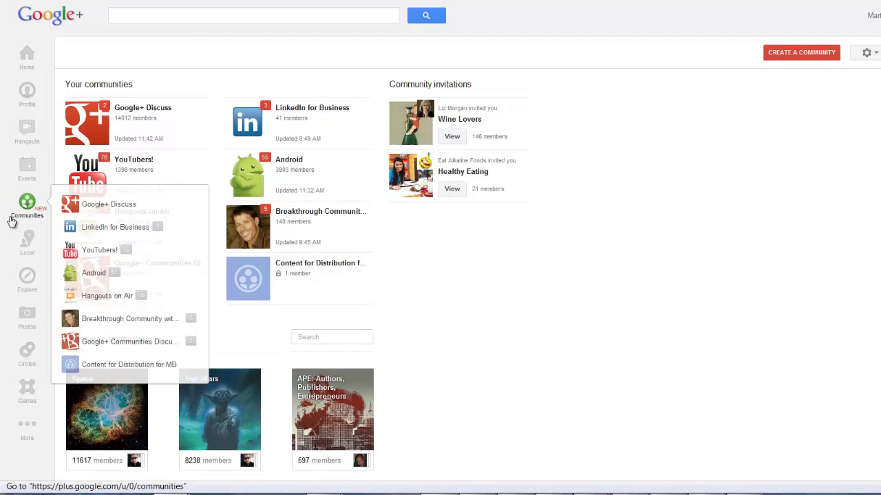